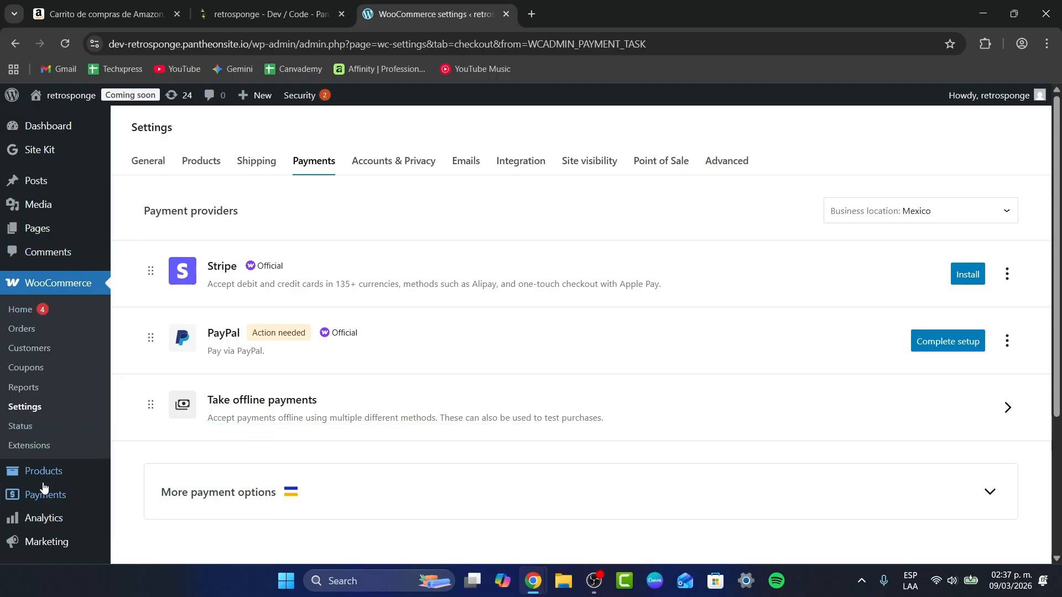
# Step: Open the WordPress dashboard and dismiss the Demo Import Plugin and recommended plugins notices
pyautogui.moveTo(41, 487)
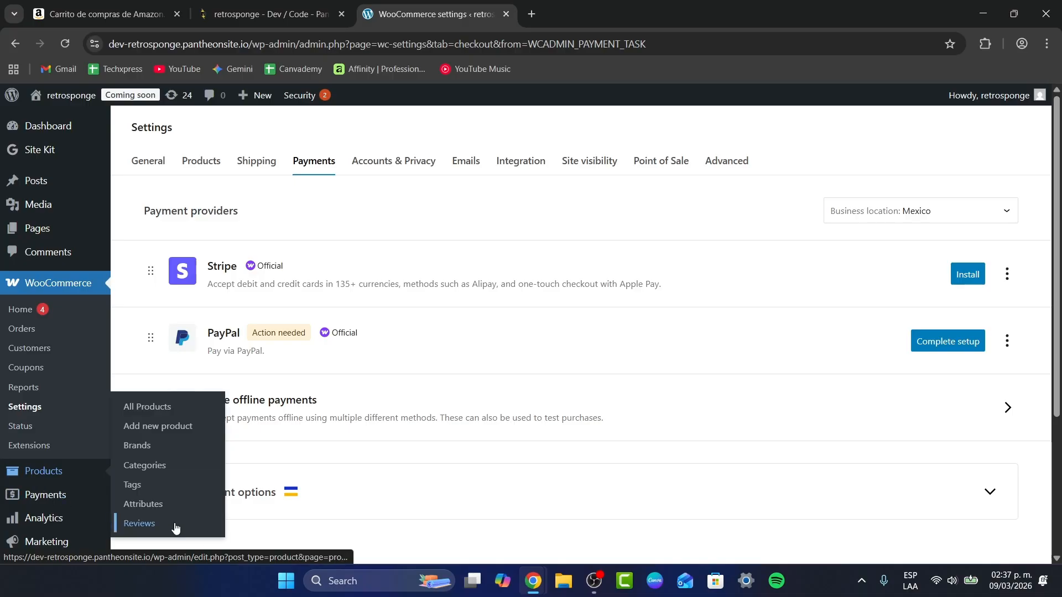
pyautogui.click(45, 123)
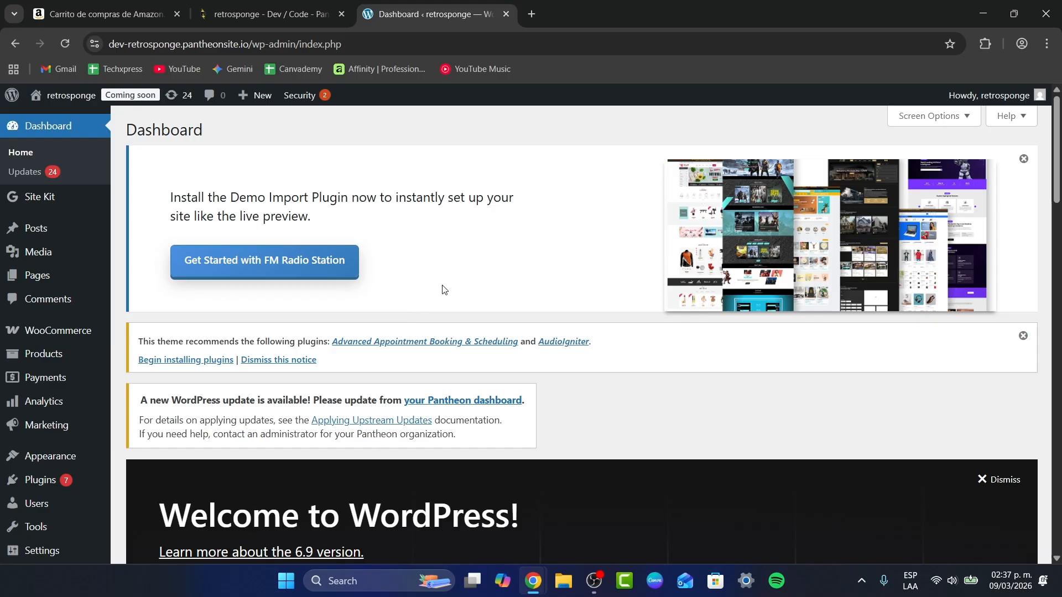
pyautogui.click(1023, 159)
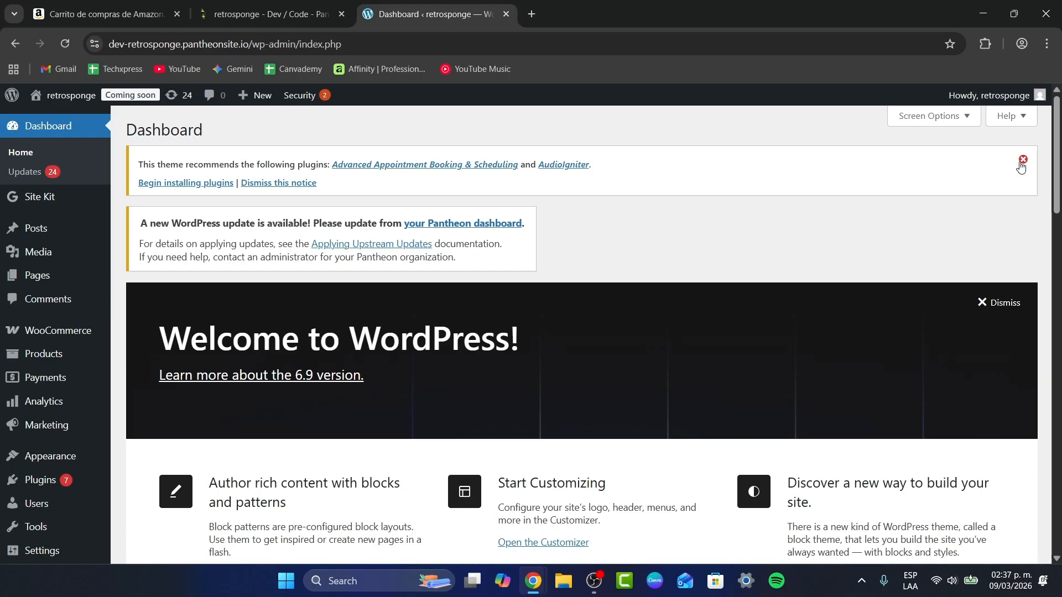
pyautogui.click(1021, 160)
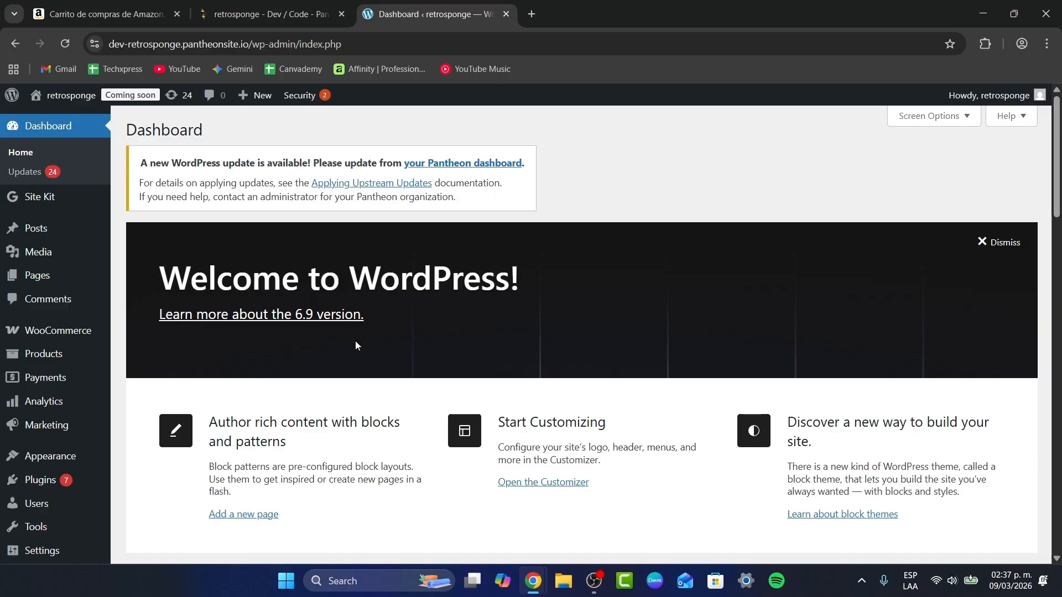
# Step: Search the plugins available to add for "woo" and update the WooCommerce plugin
pyautogui.click(67, 481)
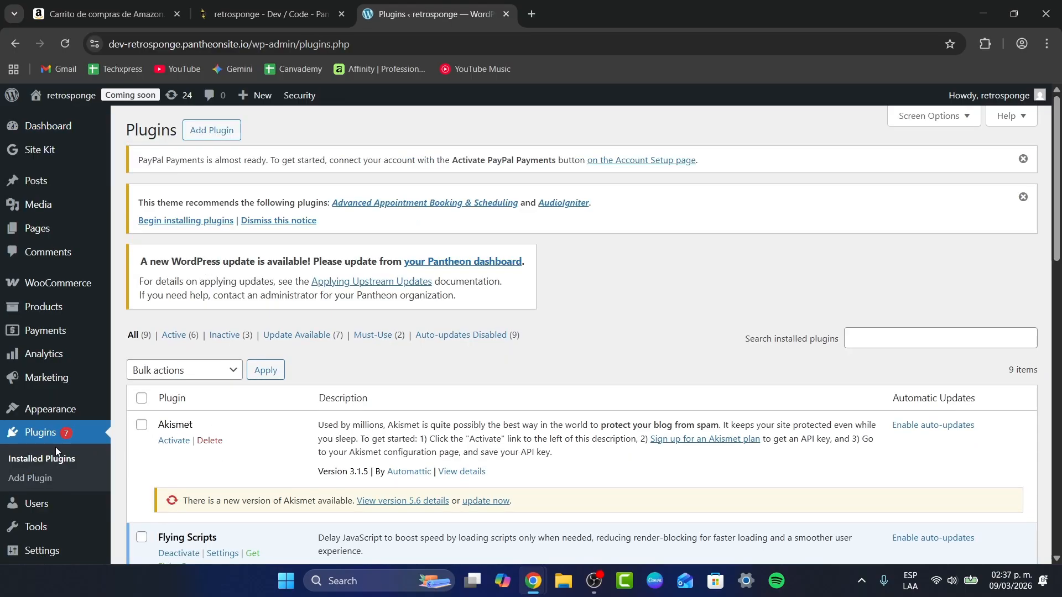
pyautogui.click(55, 477)
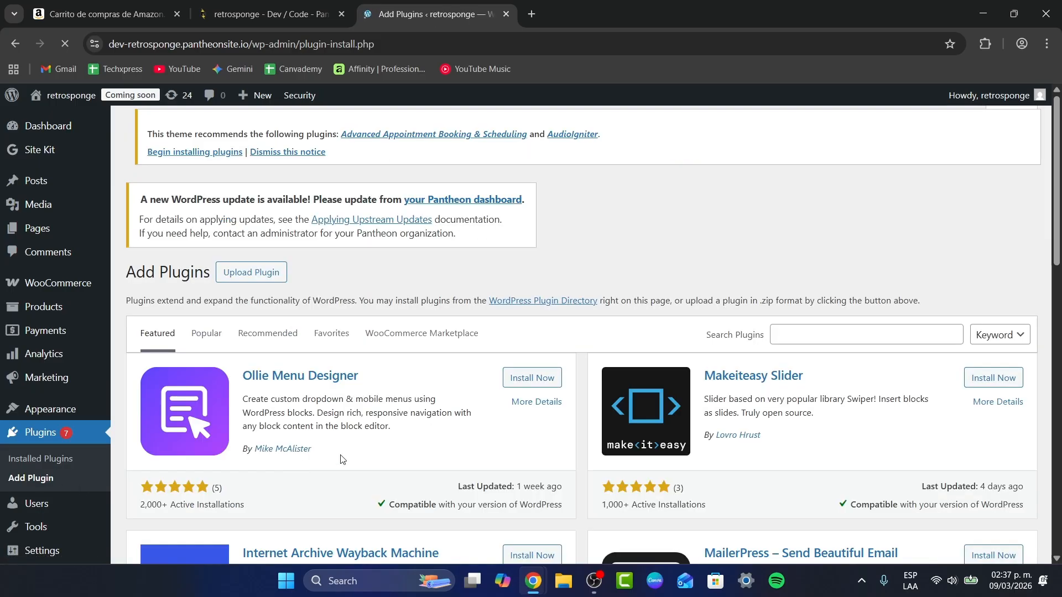
pyautogui.click(835, 319)
pyautogui.write('woo')
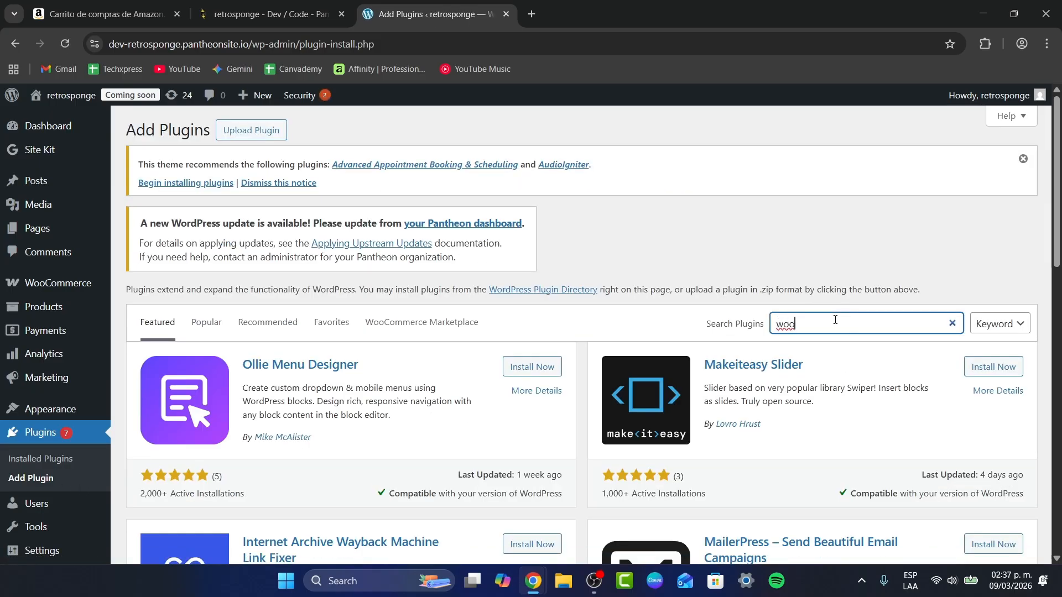
pyautogui.press('Return')
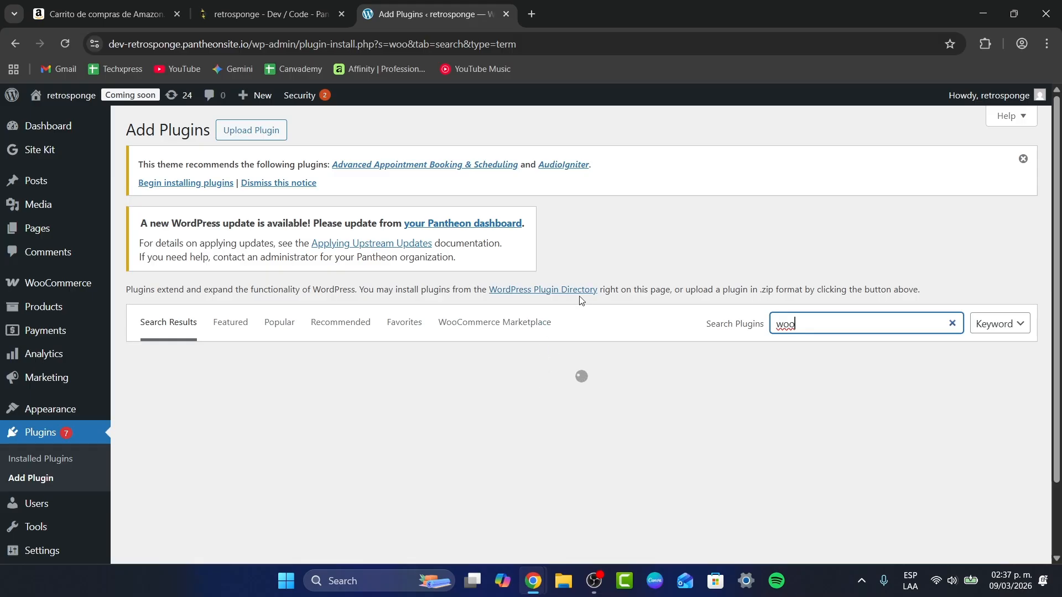
pyautogui.scroll(-1, 429, 347)
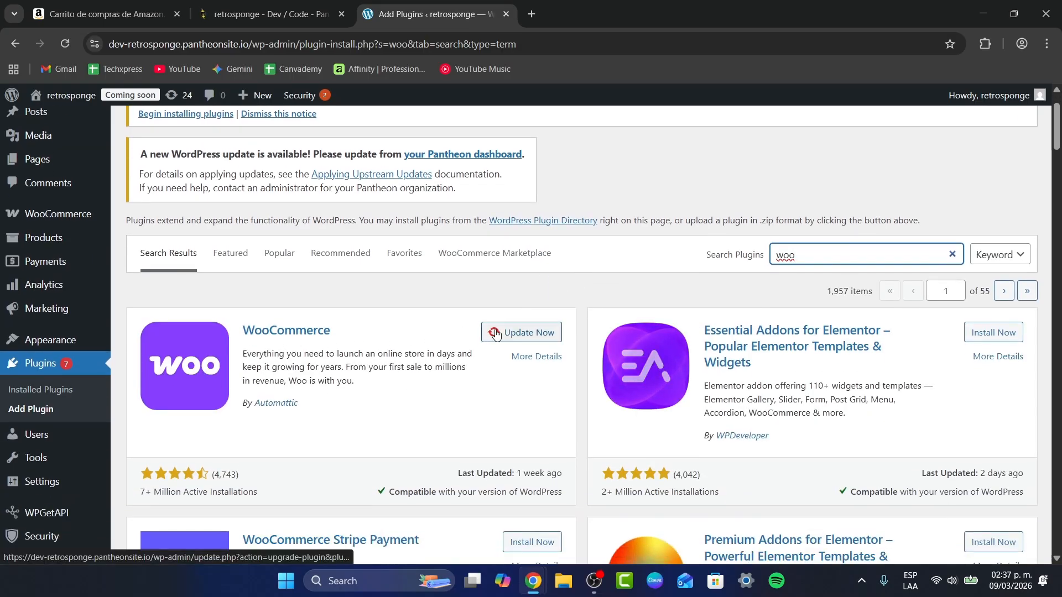
pyautogui.click(520, 332)
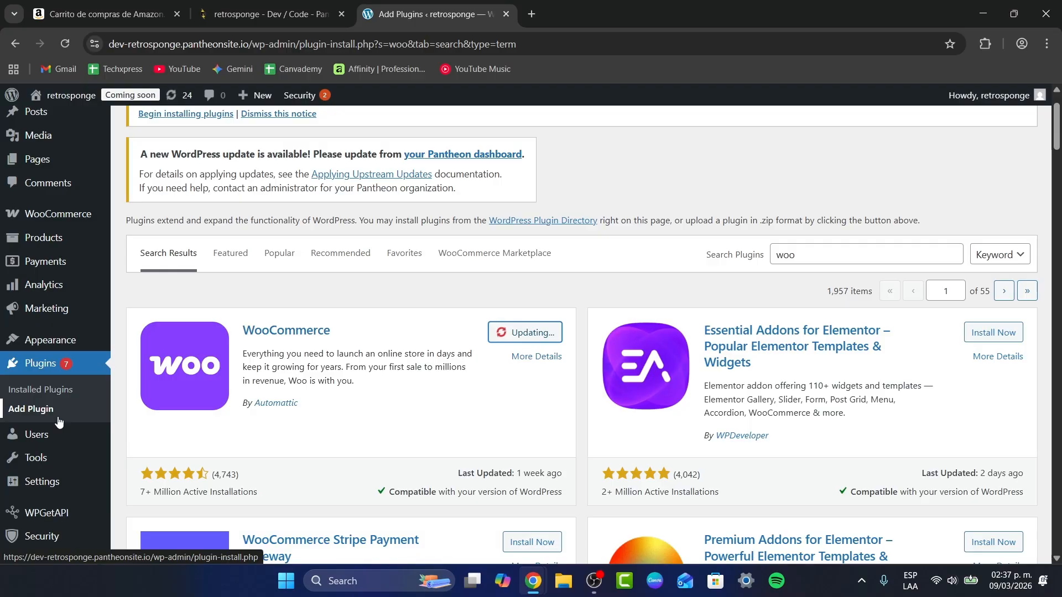
# Step: Open the WooCommerce home page and dismiss both fraud protection messages about PayPal Payments
pyautogui.scroll(-1, 58, 422)
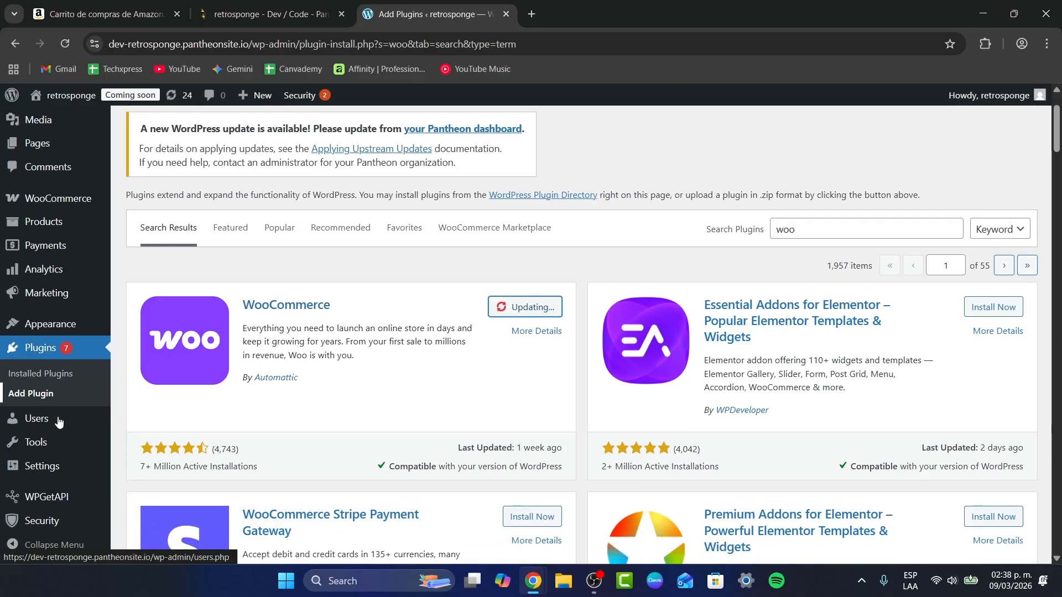
pyautogui.scroll(-1, 58, 422)
pyautogui.scroll(1, 69, 463)
pyautogui.moveTo(81, 270)
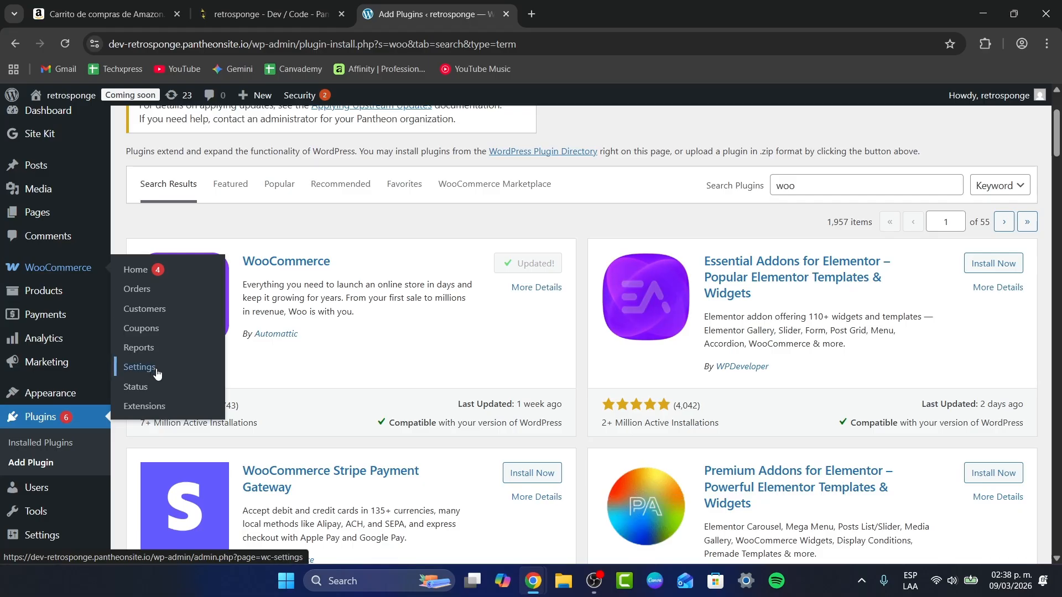
pyautogui.click(80, 275)
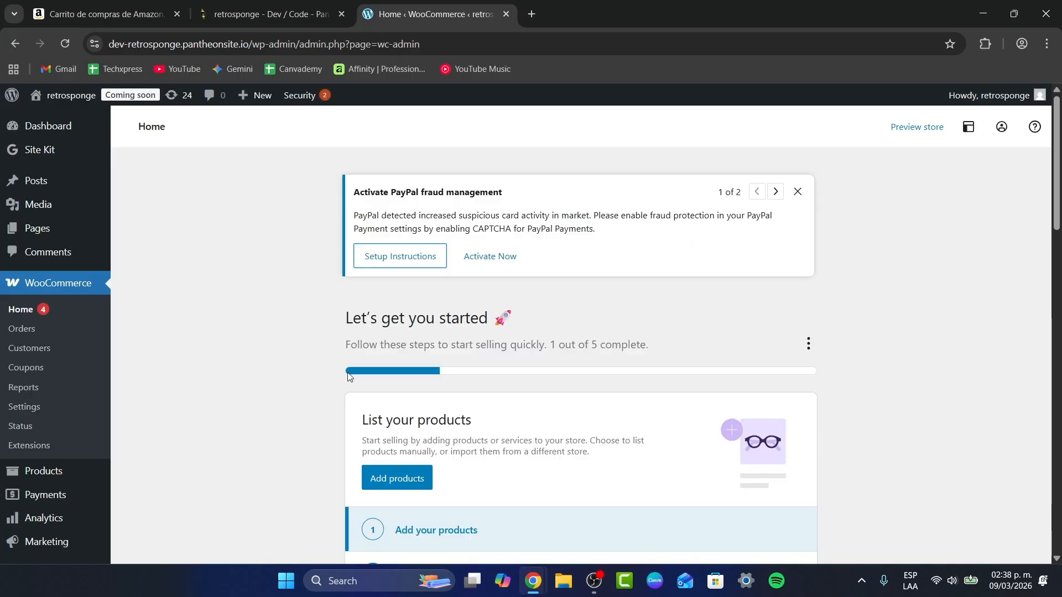
pyautogui.click(796, 191)
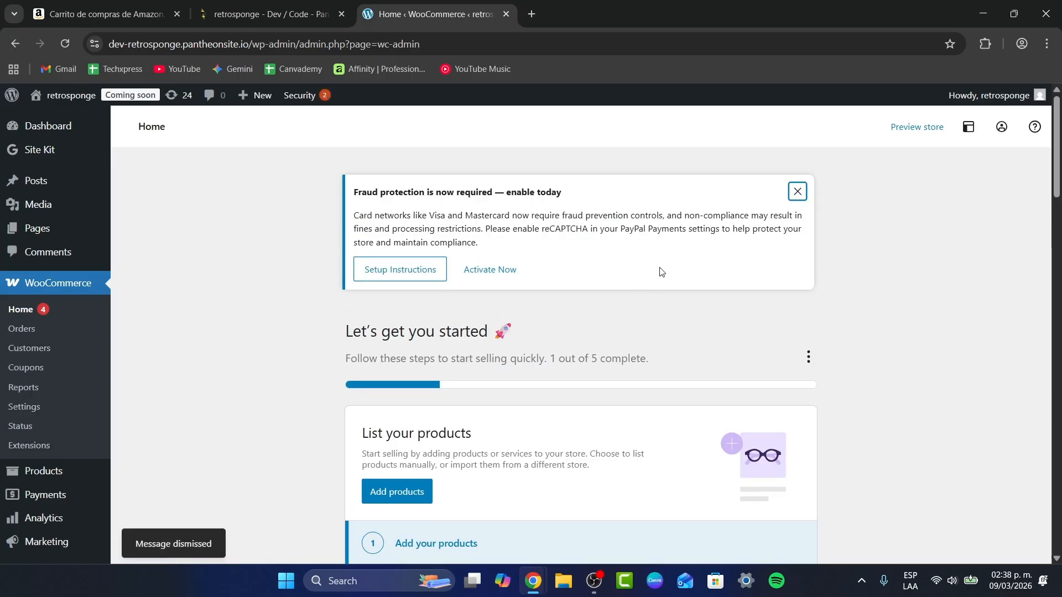
pyautogui.click(797, 190)
# Step: Open the Set up payments task from the store's getting-started checklist
pyautogui.scroll(-2, 499, 252)
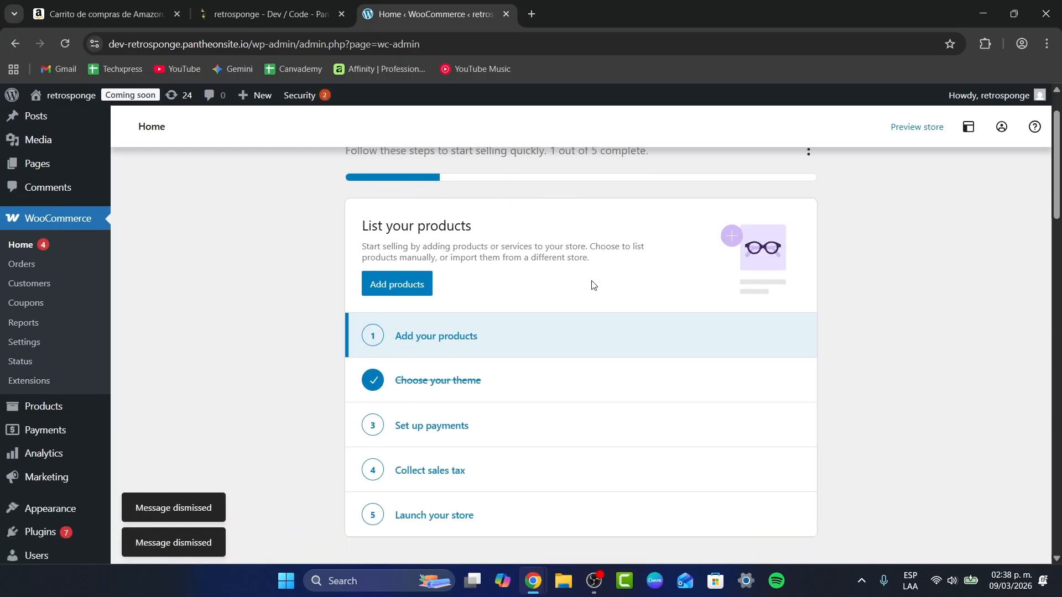
pyautogui.scroll(2, 674, 365)
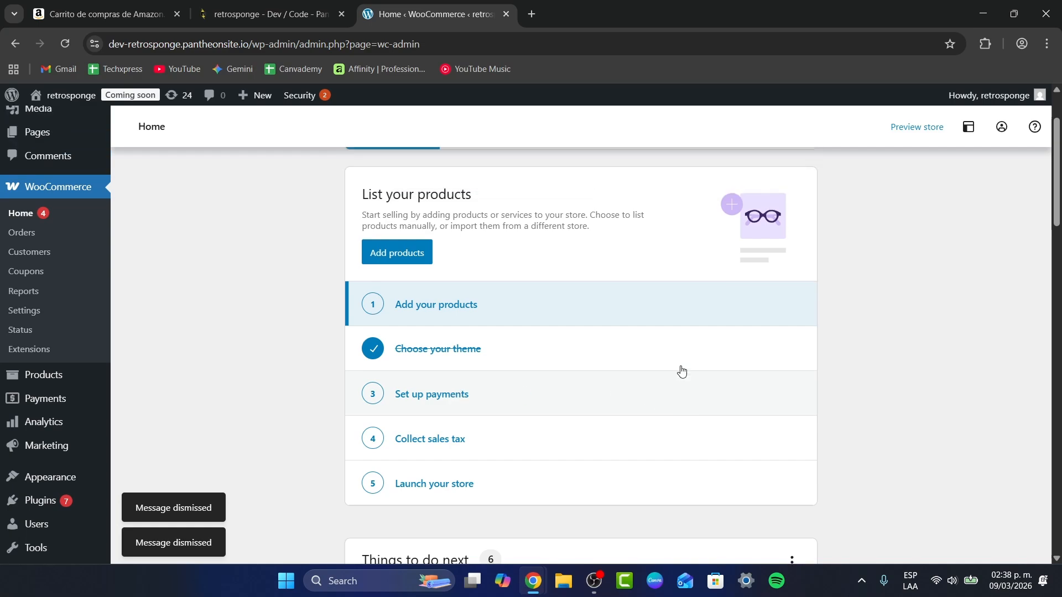
pyautogui.tripleClick(386, 195)
pyautogui.scroll(-3, 528, 196)
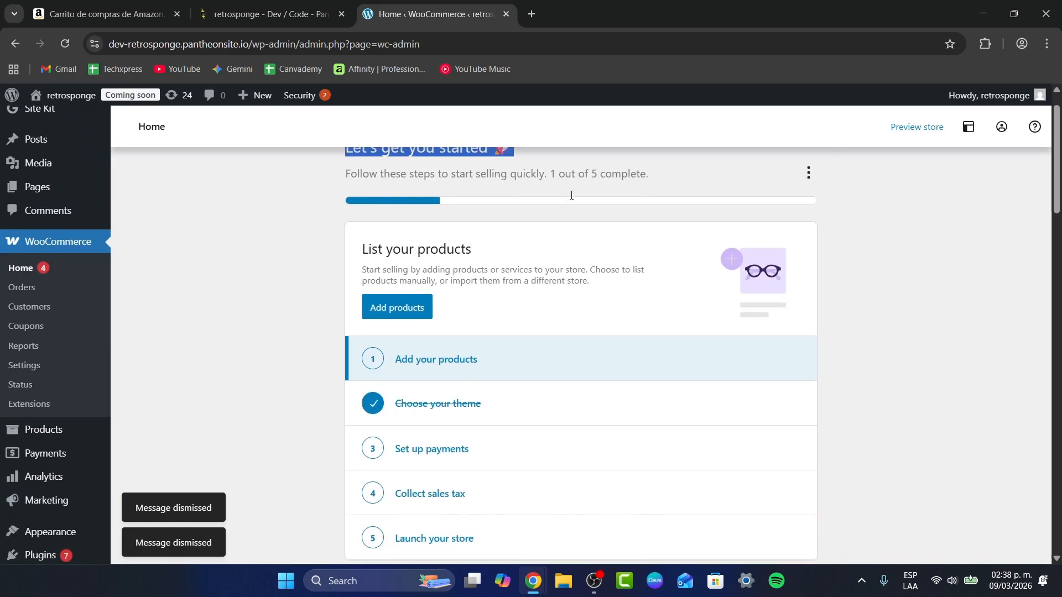
pyautogui.click(440, 282)
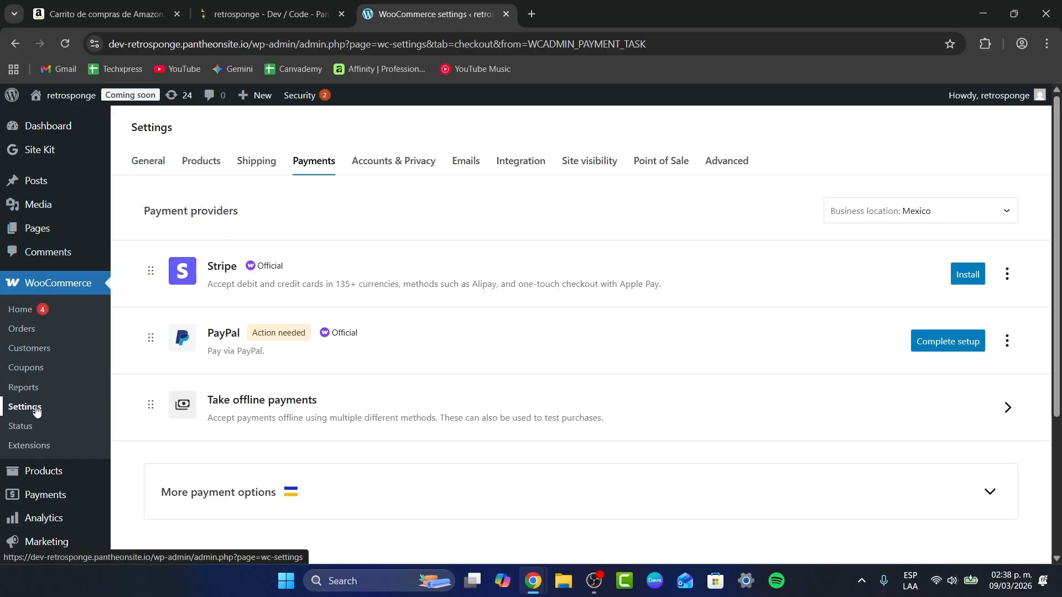
# Step: Install the Stripe payment provider in the WooCommerce payment settings and open its setup
pyautogui.click(137, 165)
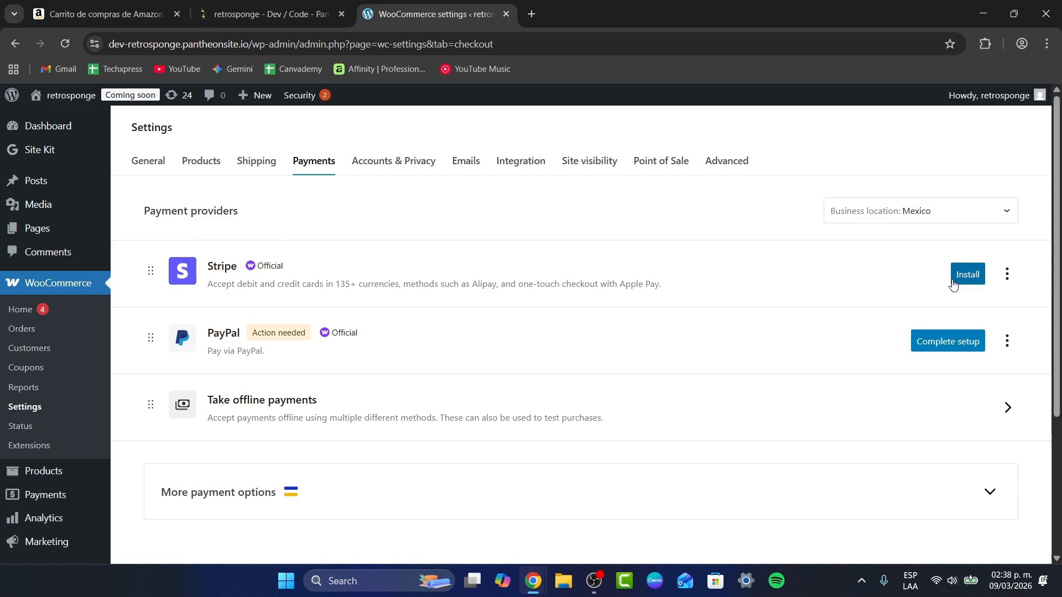
pyautogui.click(971, 276)
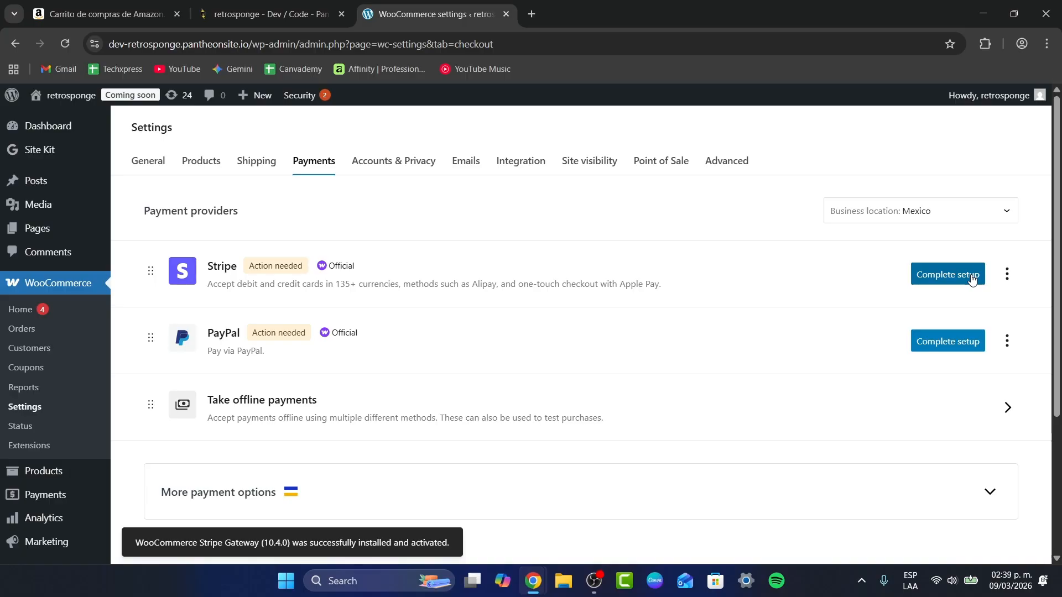
pyautogui.click(972, 280)
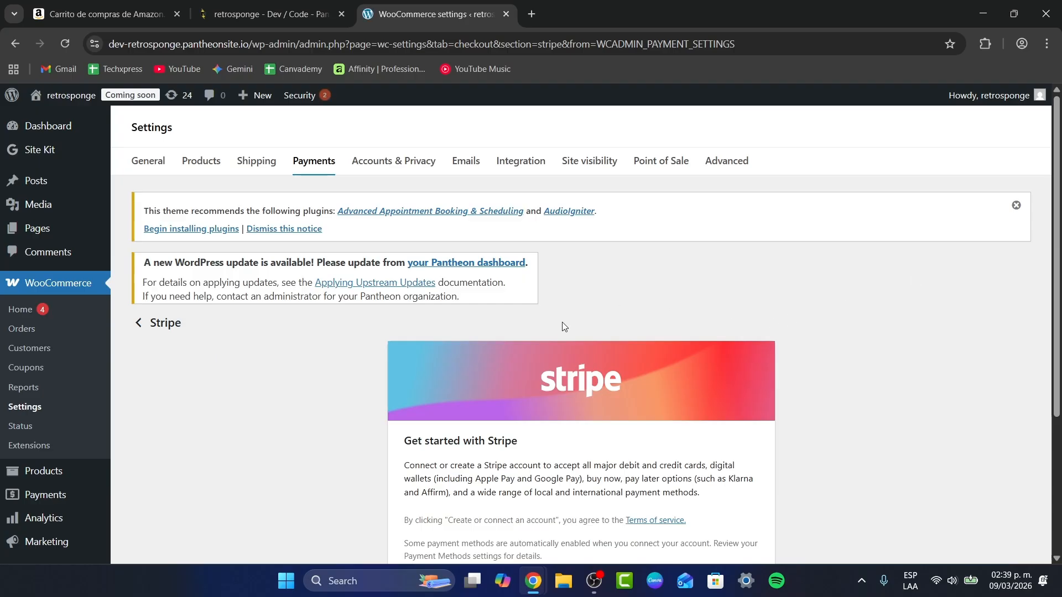
# Step: Start creating or connecting a live Stripe account, and return to the Stripe setup page
pyautogui.scroll(-2, 562, 324)
pyautogui.scroll(-2, 562, 328)
pyautogui.scroll(1, 709, 364)
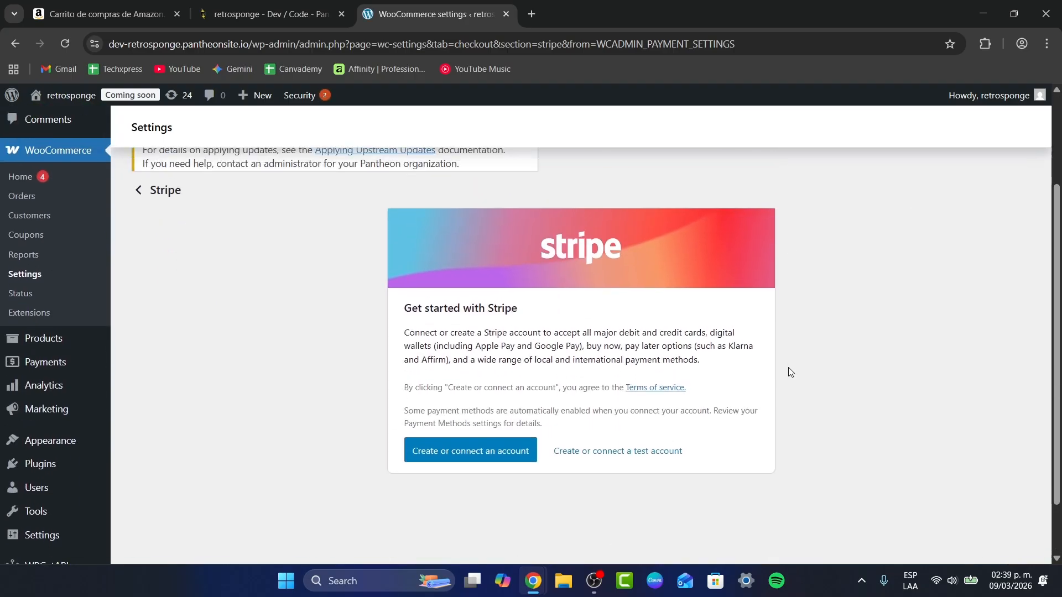
pyautogui.moveTo(405, 313); pyautogui.dragTo(528, 306)
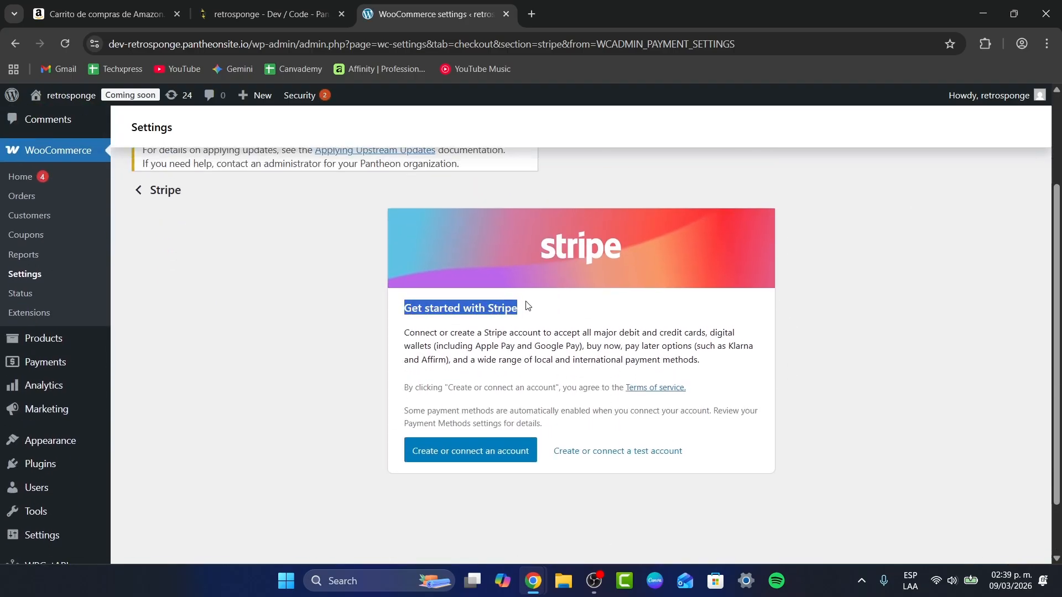
pyautogui.click(531, 310)
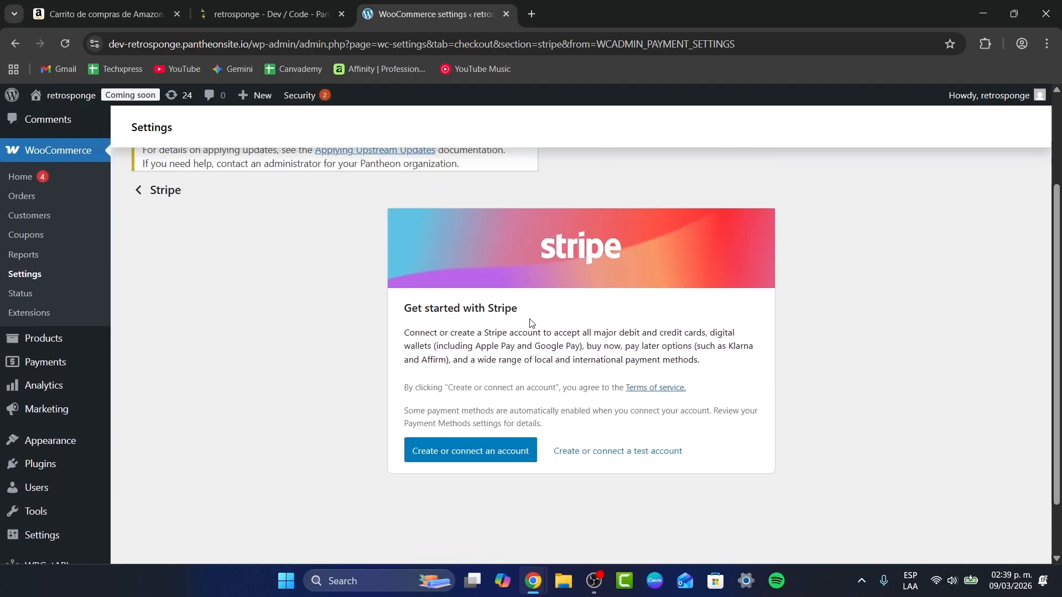
pyautogui.click(474, 459)
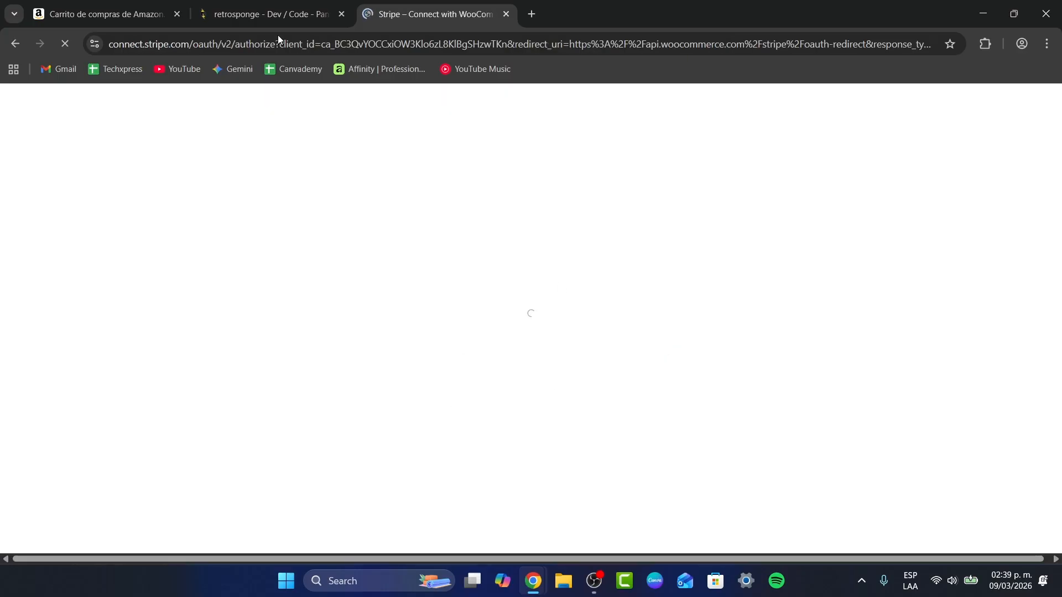
pyautogui.click(16, 44)
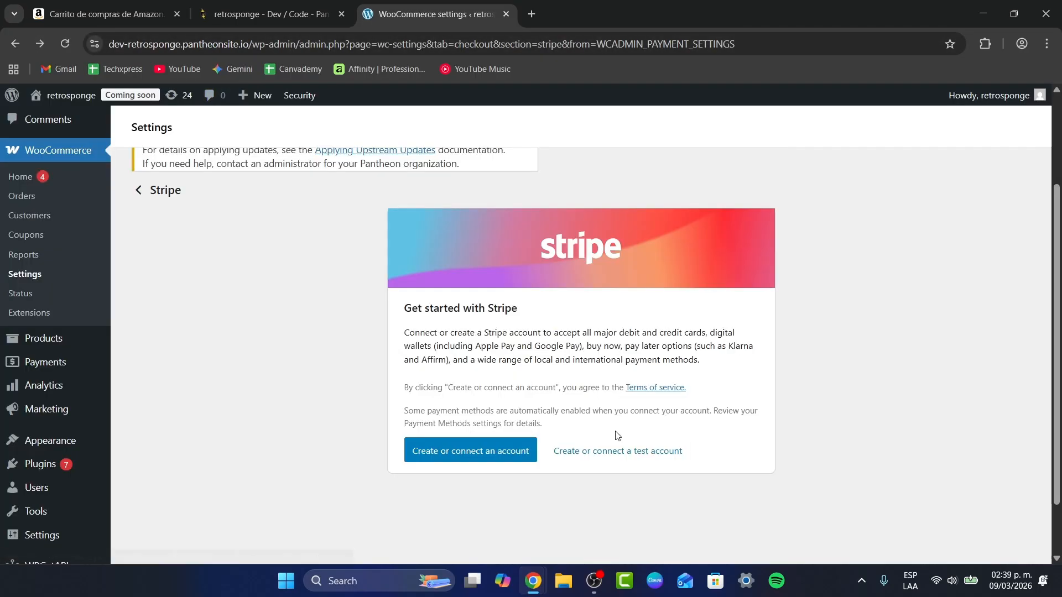
# Step: Start creating or connecting a Stripe test account and submit the account's e-mail address
pyautogui.click(625, 451)
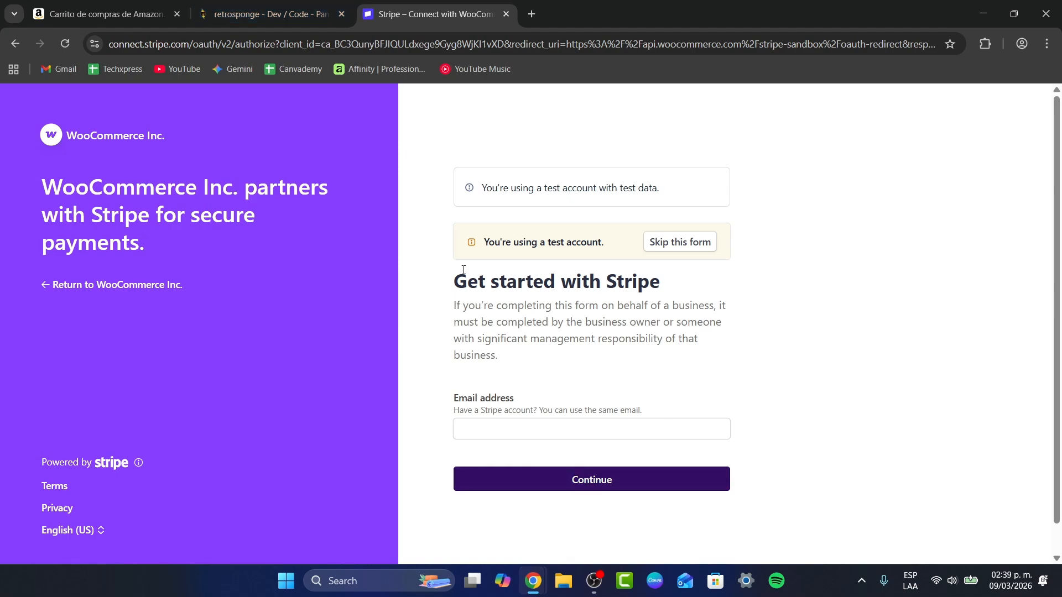
pyautogui.moveTo(187, 47); pyautogui.dragTo(109, 45)
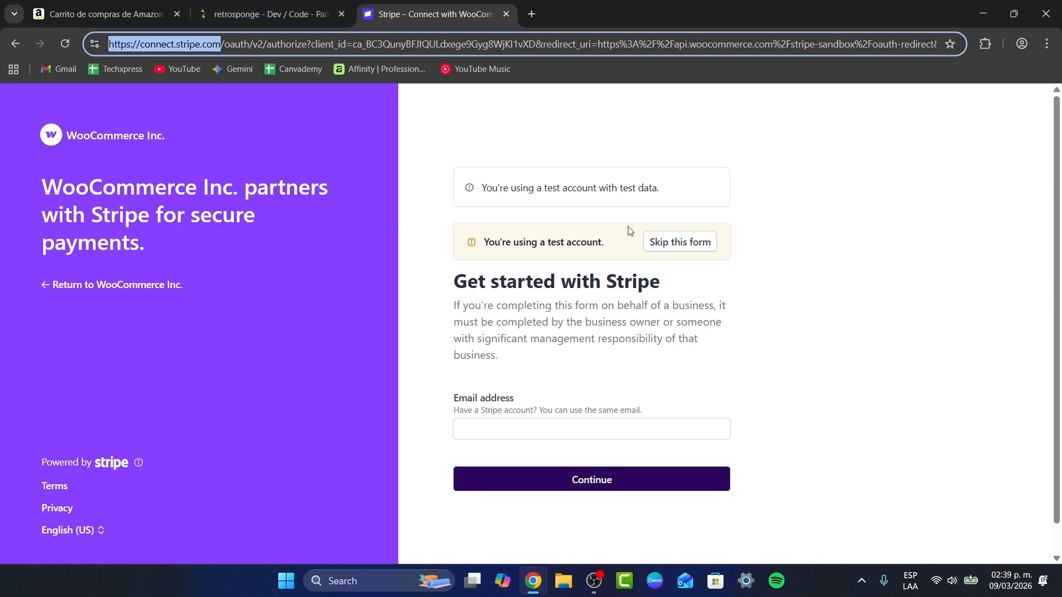
pyautogui.click(540, 435)
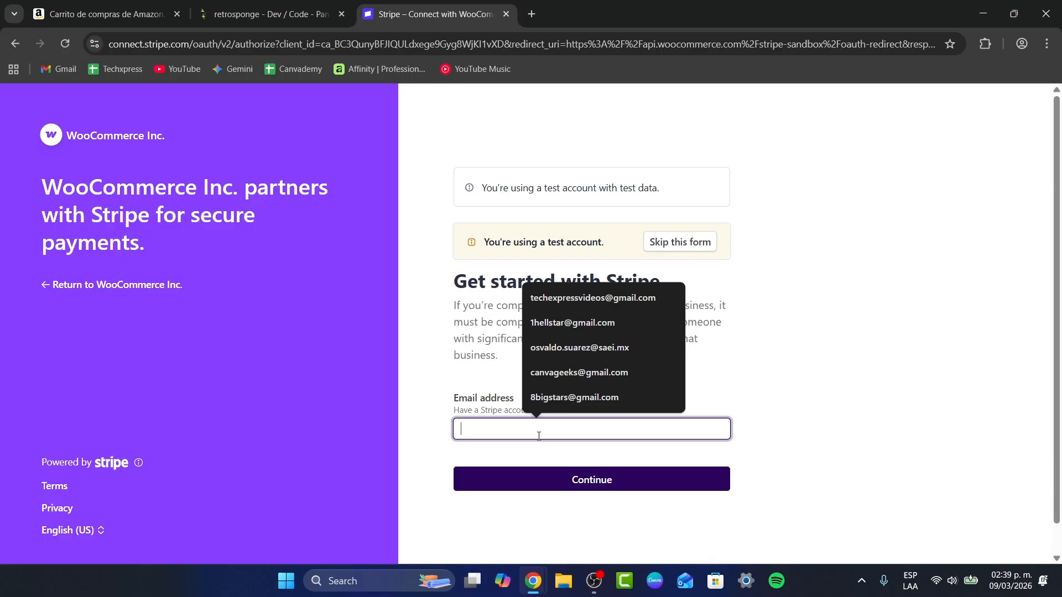
pyautogui.click(593, 303)
pyautogui.click(607, 481)
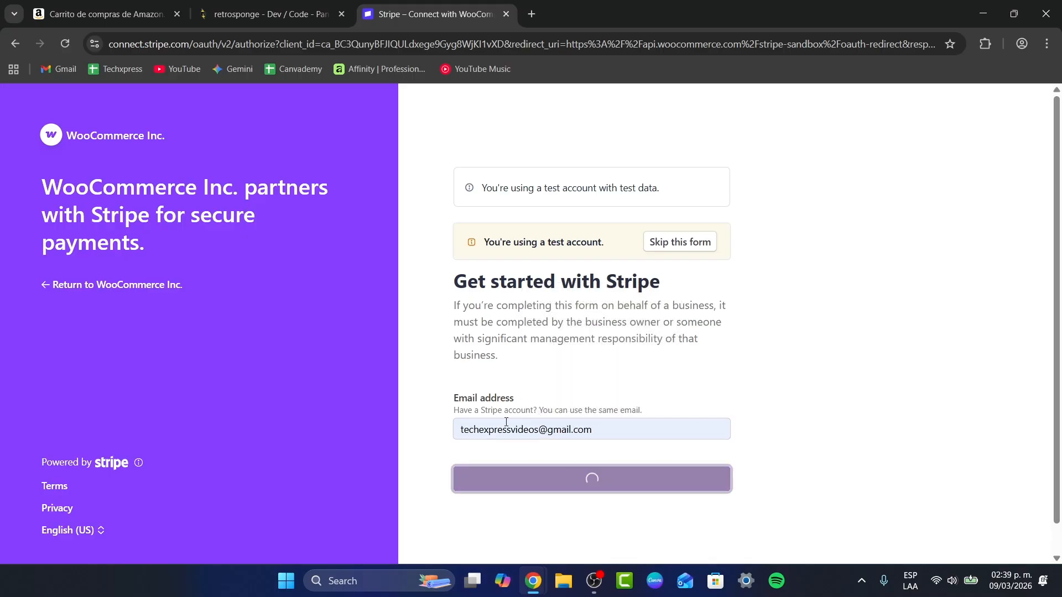
# Step: Enter and submit the Stripe account password, and decline to save it in the browser
pyautogui.click(529, 399)
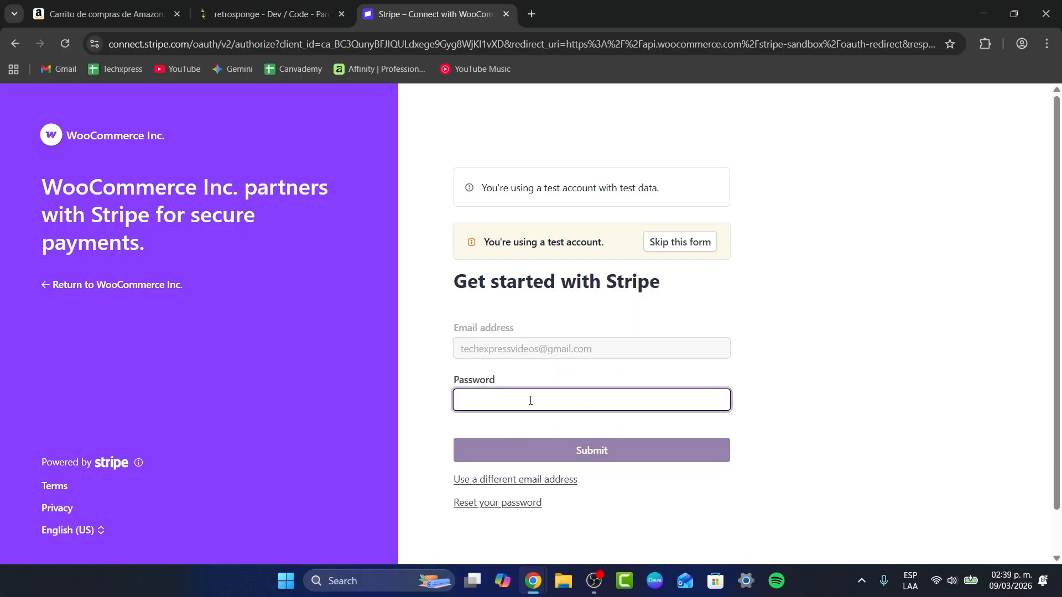
pyautogui.write('•••••••••••••')
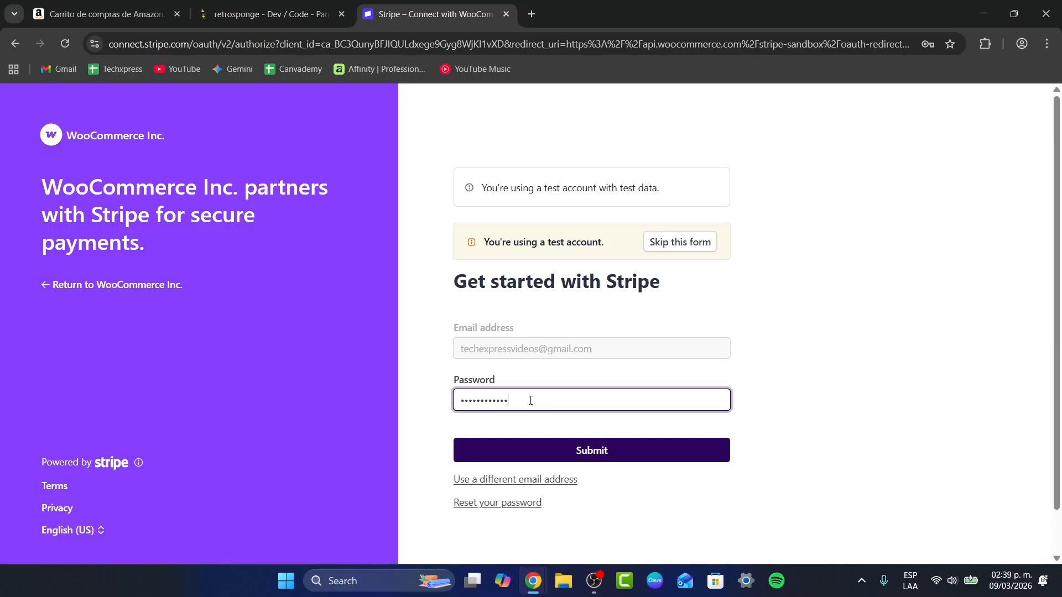
pyautogui.press('Return')
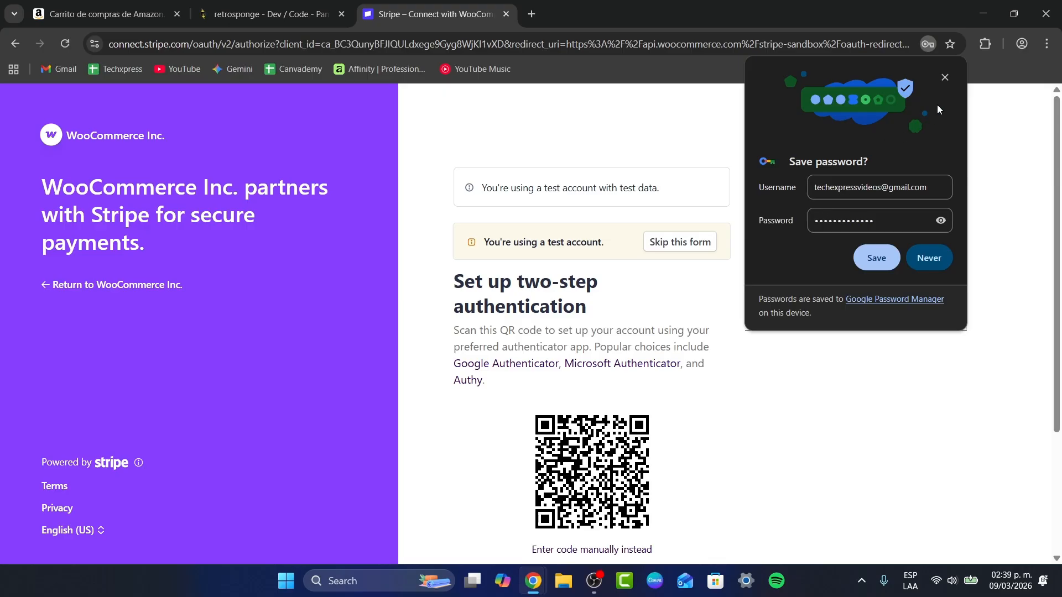
pyautogui.click(928, 256)
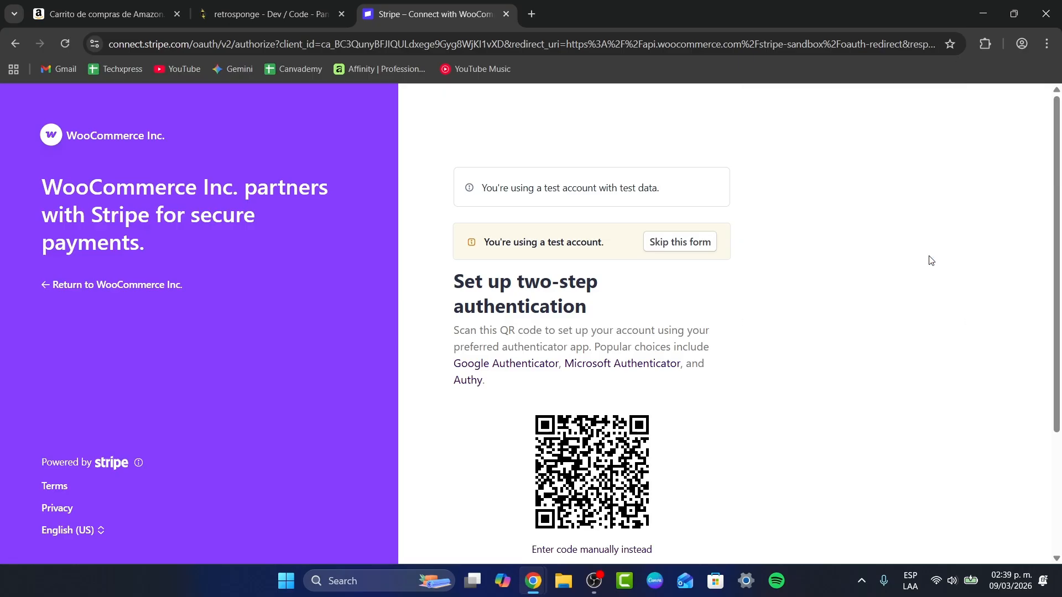
pyautogui.scroll(-3, 834, 277)
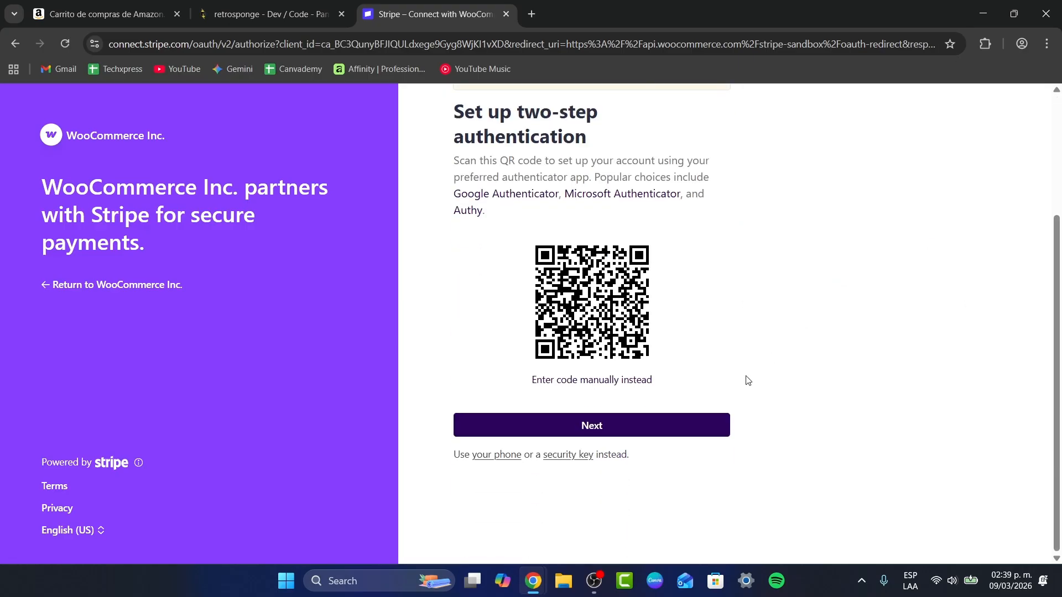
# Step: Proceed through the two-step authentication setup for the Stripe test account, using the QR code for an authenticator app
pyautogui.click(654, 430)
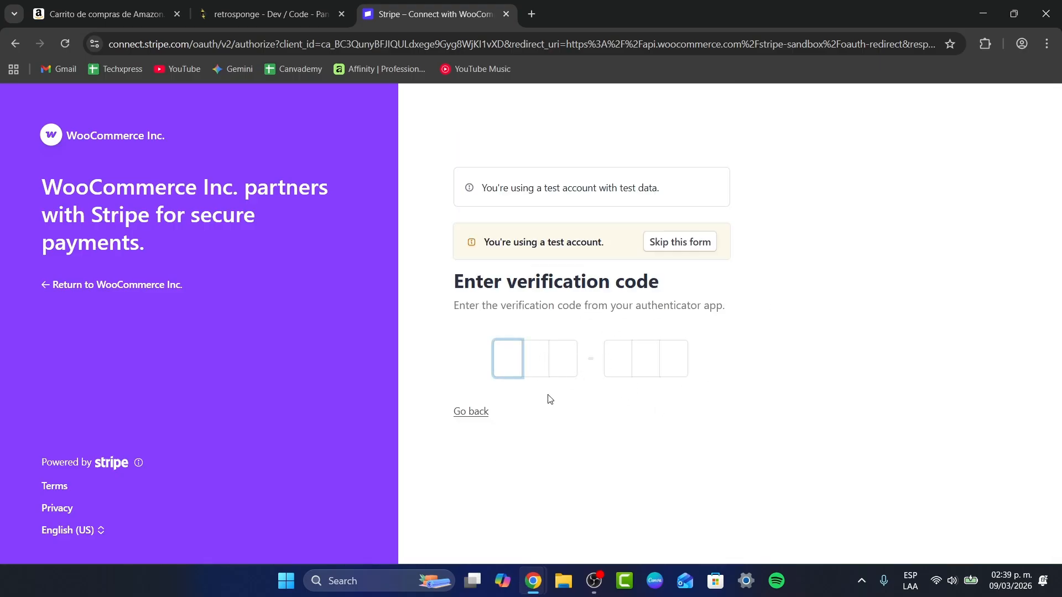
pyautogui.click(330, 17)
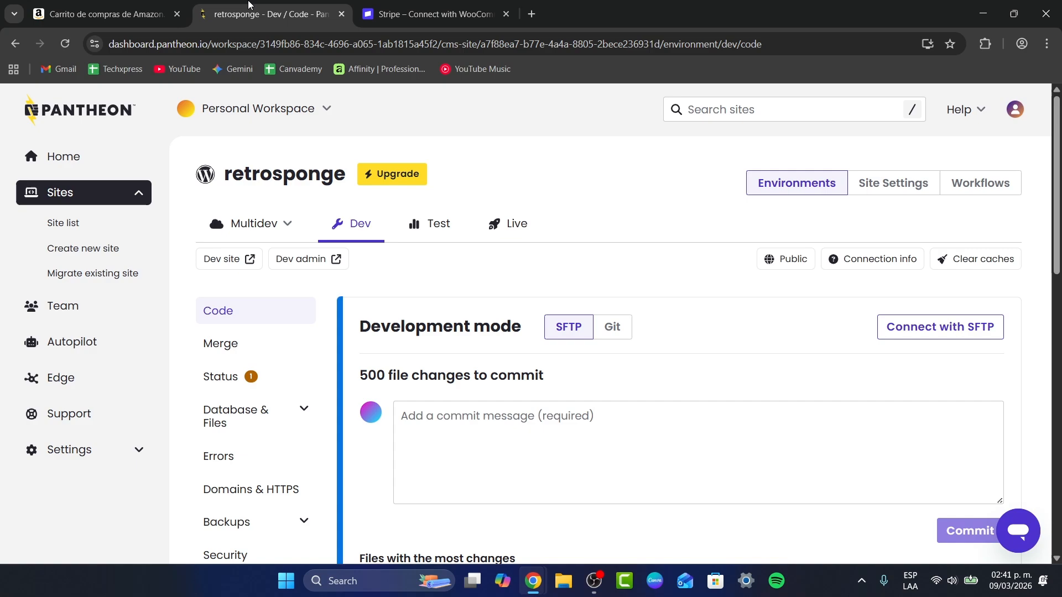
pyautogui.click(462, 5)
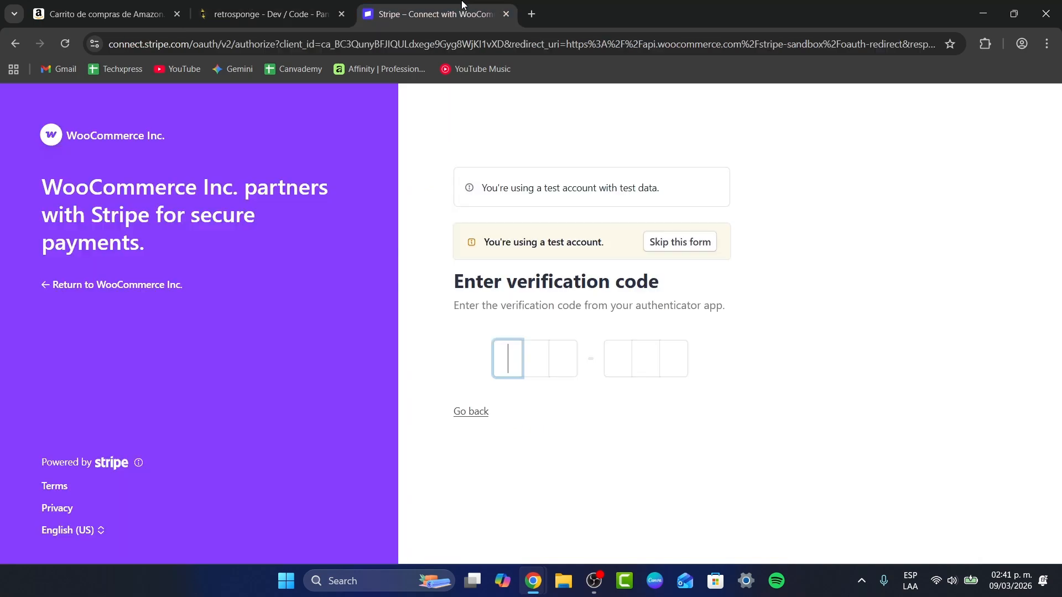
pyautogui.click(92, 133)
pyautogui.click(470, 414)
pyautogui.scroll(-2, 620, 419)
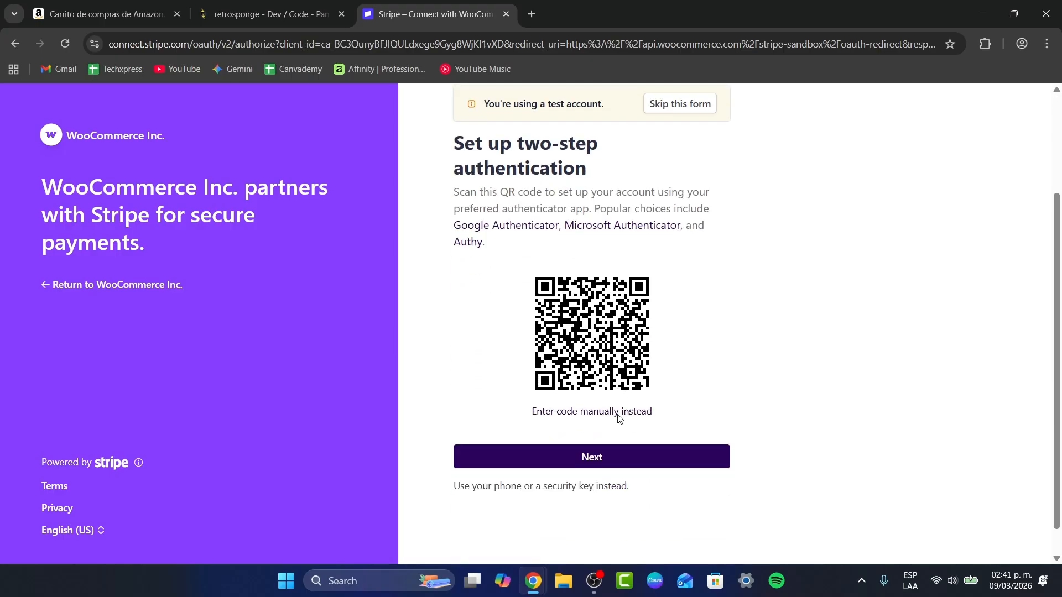
pyautogui.click(632, 451)
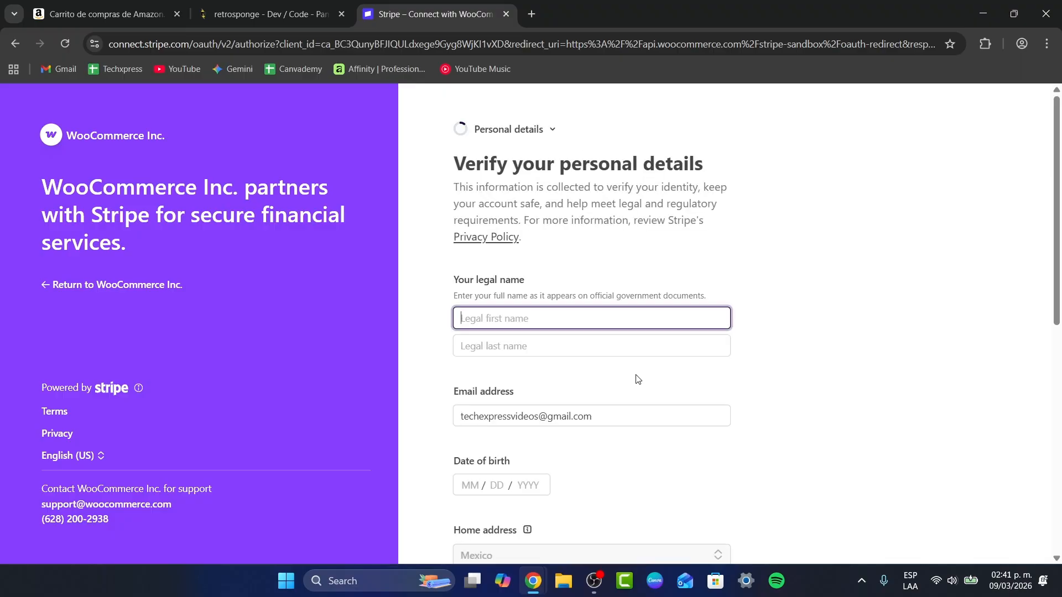
# Step: Review the personal details form's fields for legal name, email address, date of birth, home address, phone number and personal RFC
pyautogui.scroll(-4, 636, 379)
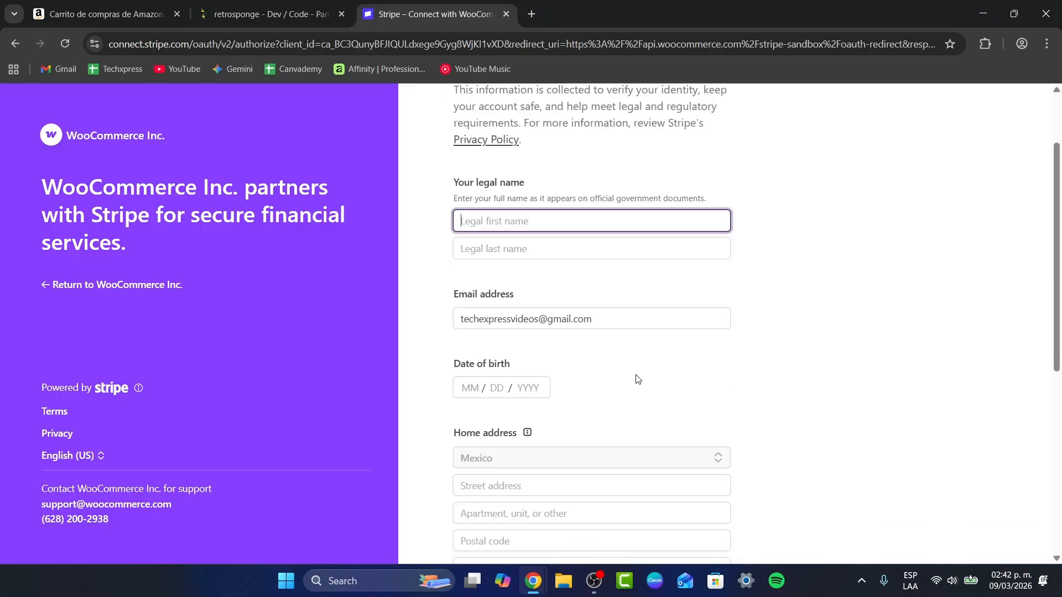
pyautogui.scroll(4, 636, 380)
pyautogui.moveTo(513, 163); pyautogui.dragTo(705, 165)
pyautogui.scroll(-3, 718, 265)
pyautogui.click(572, 181)
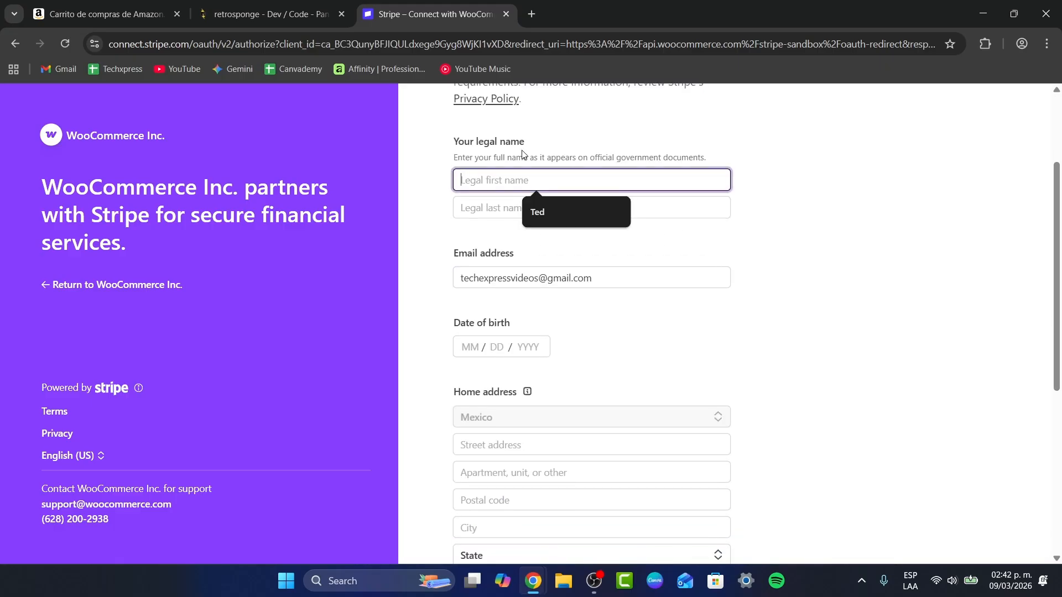
pyautogui.moveTo(529, 143); pyautogui.dragTo(470, 139)
pyautogui.scroll(-1, 470, 140)
pyautogui.moveTo(521, 189); pyautogui.dragTo(454, 185)
pyautogui.scroll(-1, 645, 239)
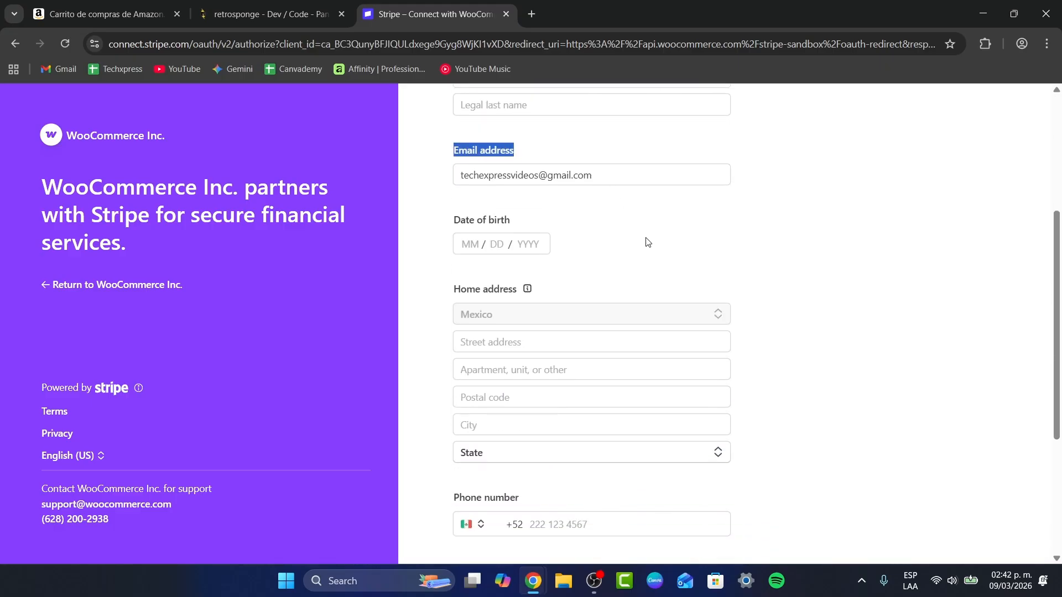
pyautogui.moveTo(531, 192); pyautogui.dragTo(454, 185)
pyautogui.scroll(-1, 592, 251)
pyautogui.moveTo(523, 190); pyautogui.dragTo(479, 186)
pyautogui.scroll(-2, 498, 188)
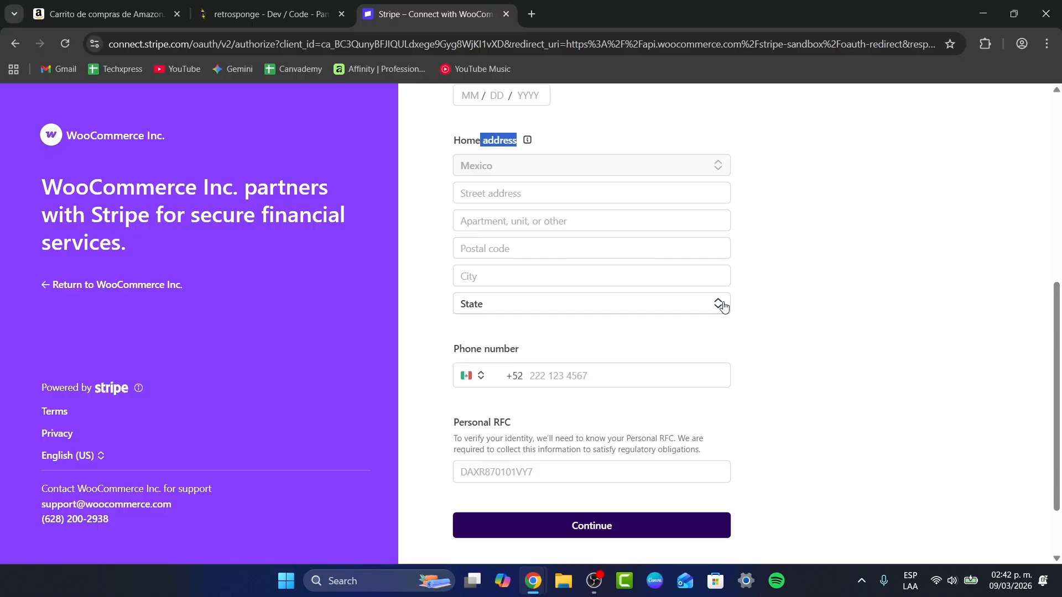
pyautogui.moveTo(528, 255); pyautogui.dragTo(482, 265)
pyautogui.moveTo(546, 335); pyautogui.dragTo(402, 329)
# Step: Try to submit the personal details form without filling it in, and return to WooCommerce
pyautogui.click(601, 441)
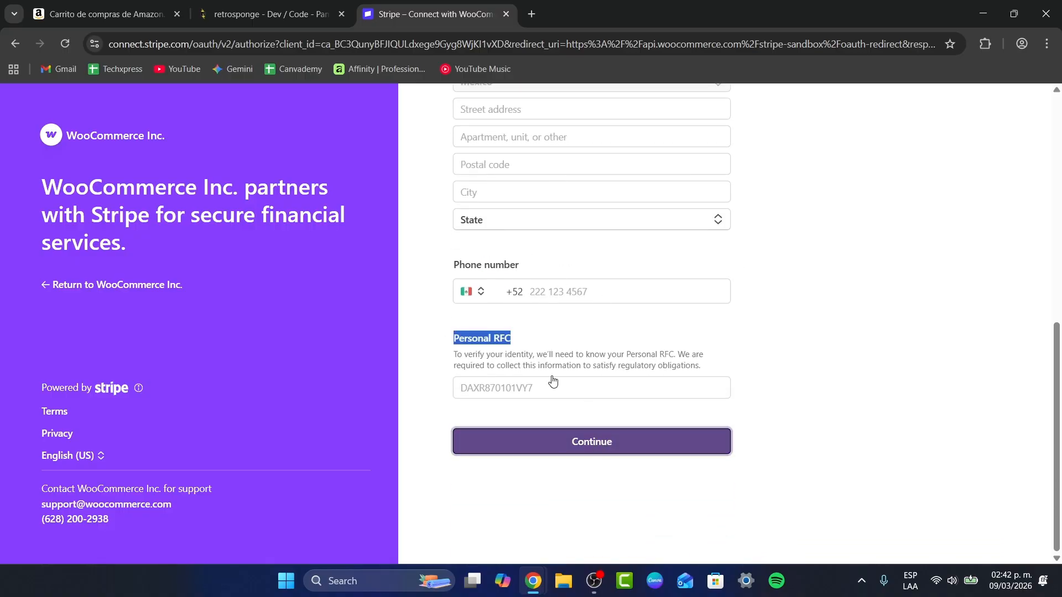
pyautogui.click(523, 358)
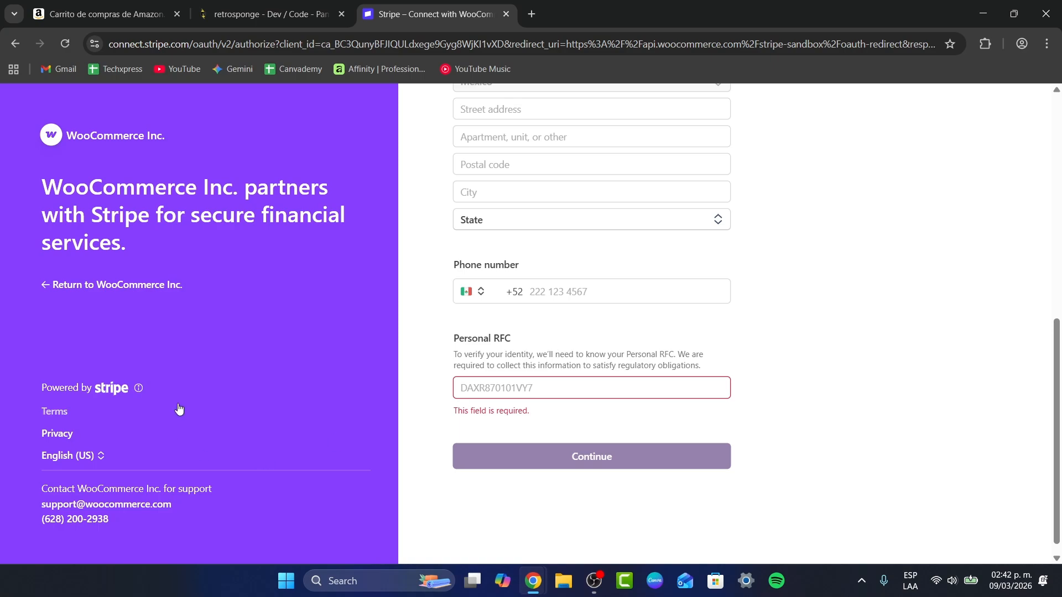
pyautogui.scroll(8, 712, 338)
pyautogui.click(154, 286)
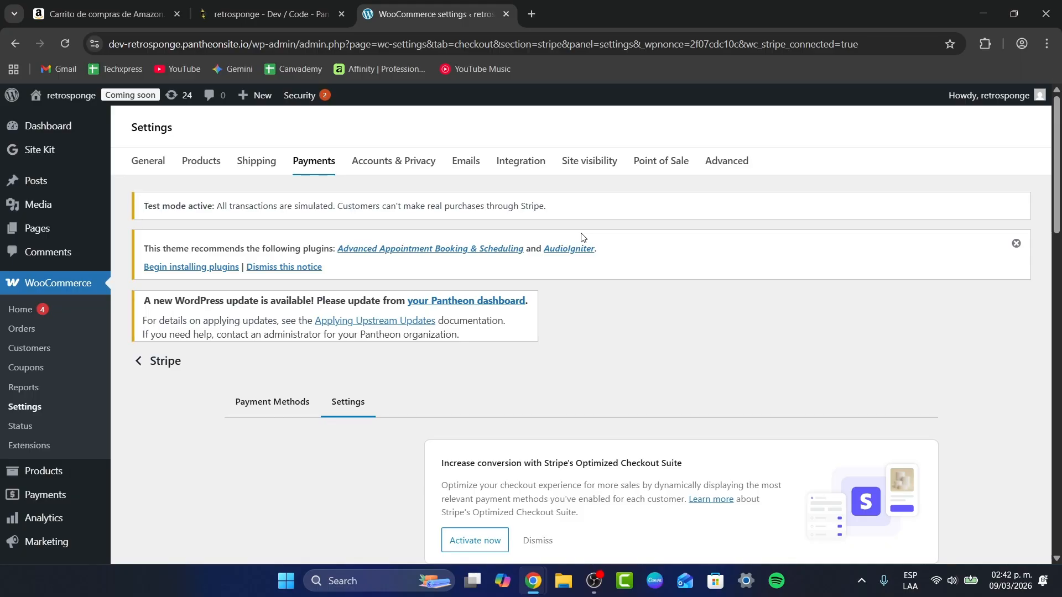
# Step: Dismiss the Optimized Checkout Suite offer in the Stripe settings, check the account details and save the changes
pyautogui.scroll(-2, 580, 236)
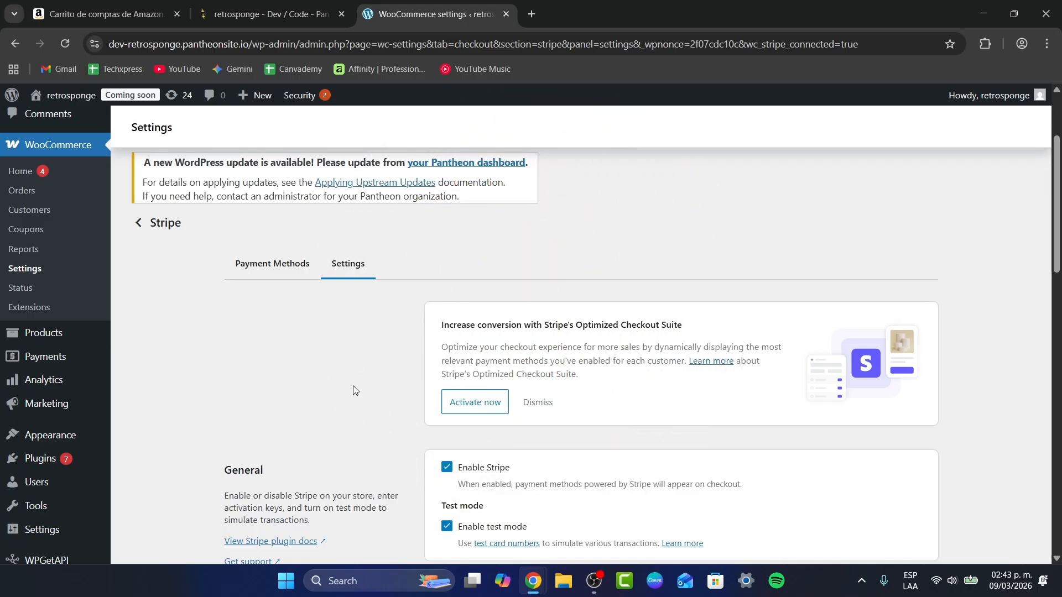
pyautogui.click(538, 404)
pyautogui.scroll(-5, 498, 309)
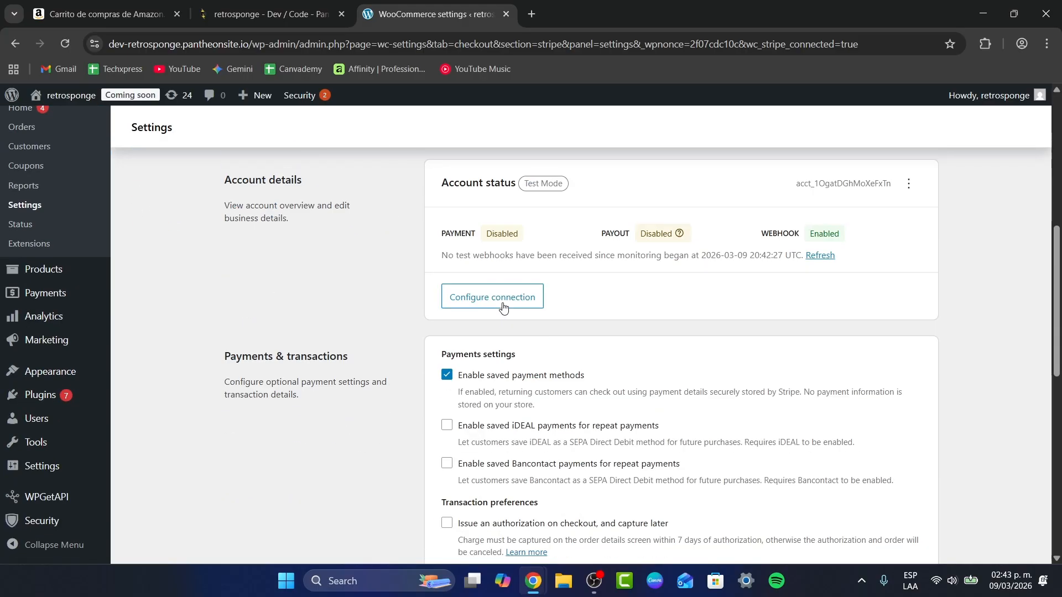
pyautogui.scroll(2, 503, 306)
pyautogui.scroll(-15, 502, 306)
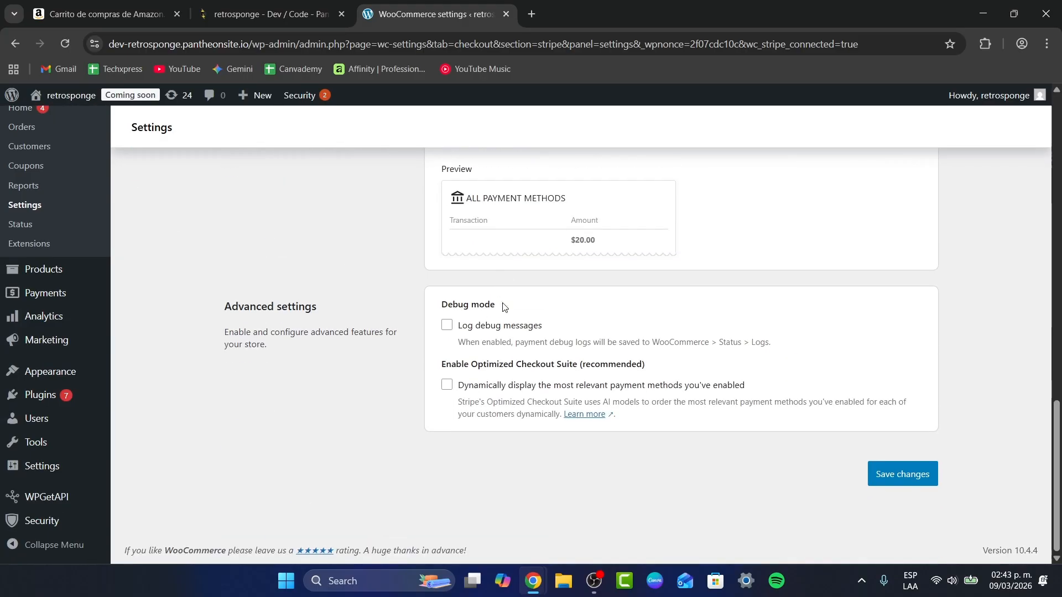
pyautogui.click(897, 468)
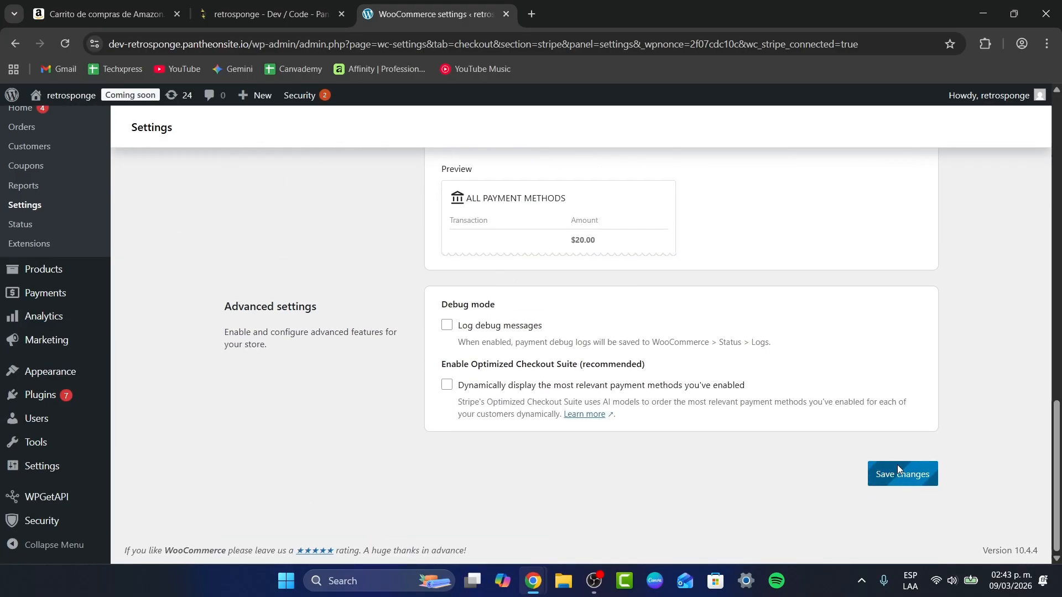